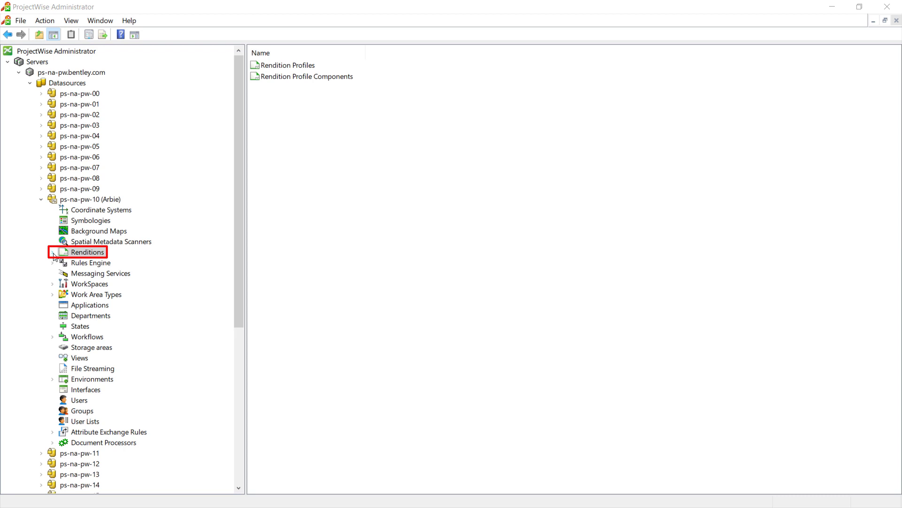
Start a new output file format under the Rendition Profile Components of the ps-na-pw-10 datasource.
{"action": "left_click", "coordinate": [52, 253]}
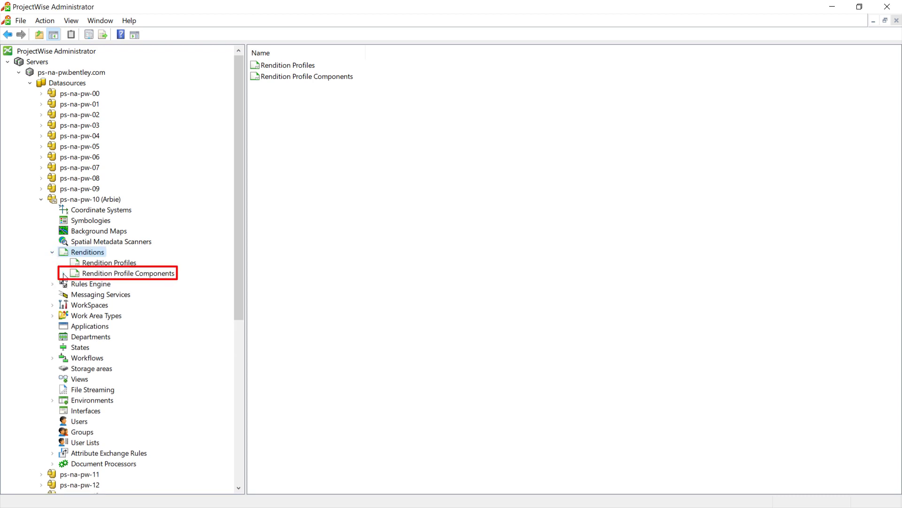
{"action": "left_click", "coordinate": [64, 274]}
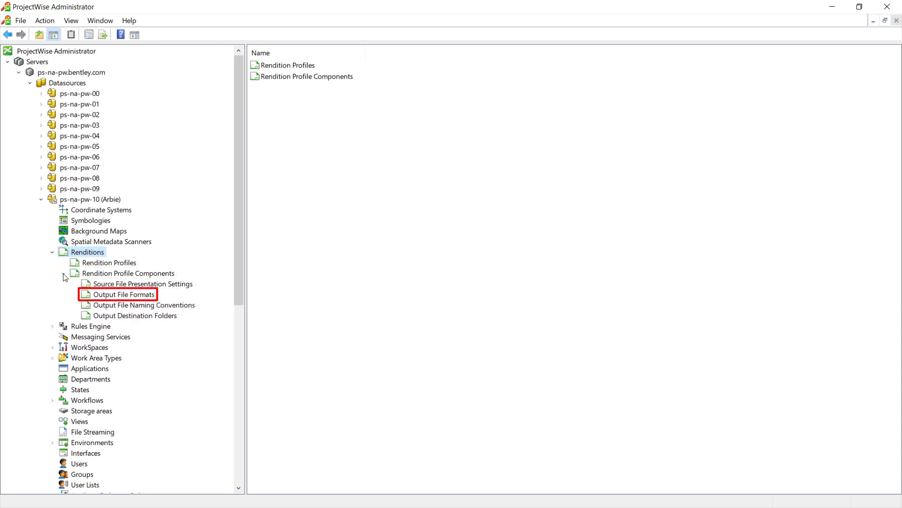
{"action": "right_click", "coordinate": [146, 299]}
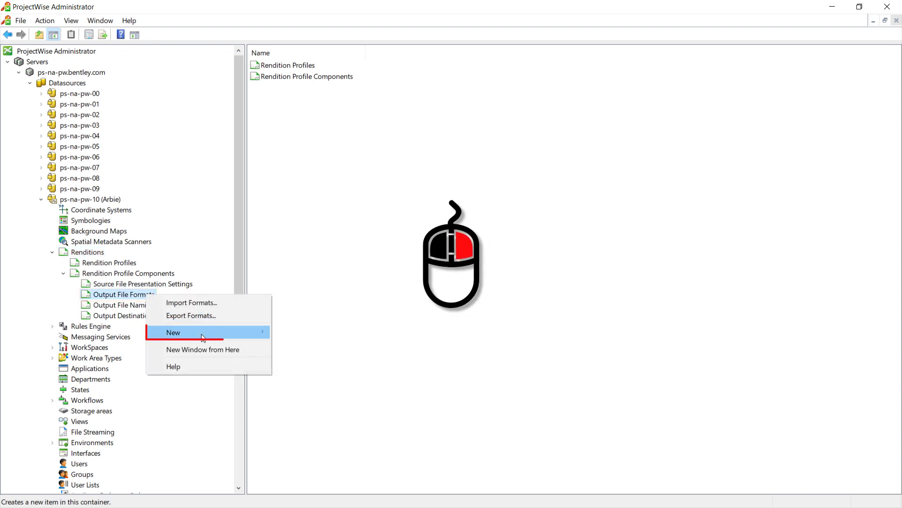
{"action": "mouse_move", "coordinate": [203, 336]}
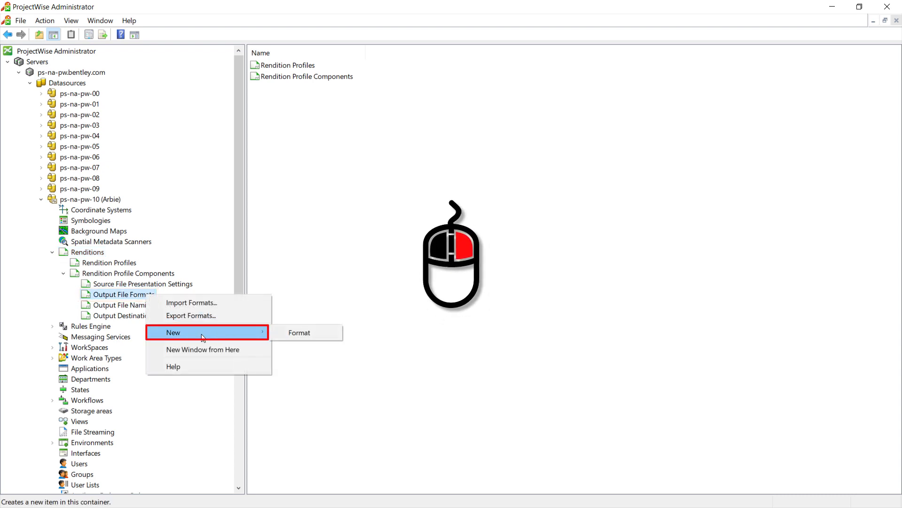
{"action": "left_click", "coordinate": [323, 331]}
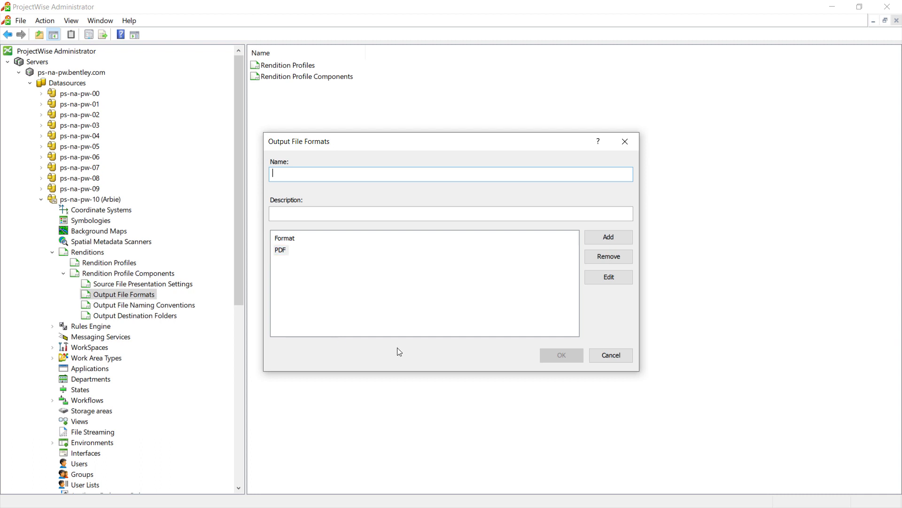
Add a TIFF format at 300 dpi with G4 (monochrome) file compression to the output format list.
{"action": "left_click", "coordinate": [610, 236]}
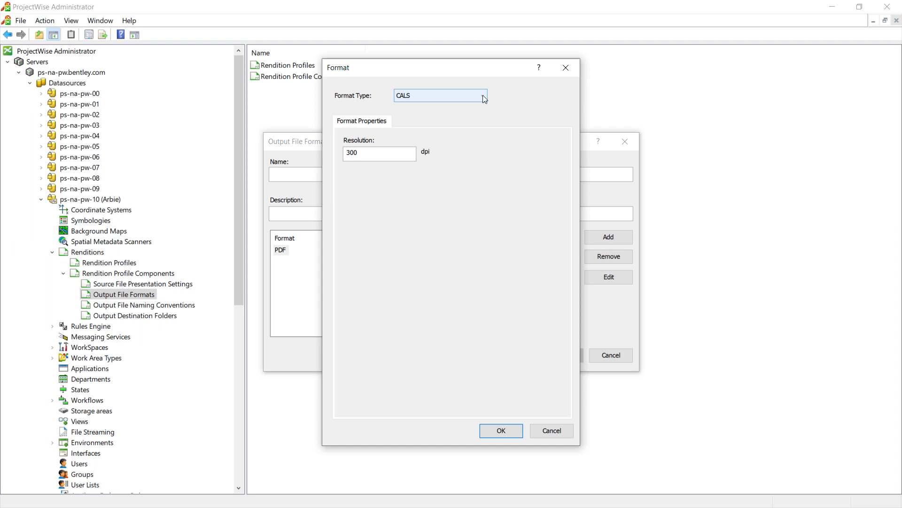
{"action": "left_click", "coordinate": [484, 98]}
{"action": "left_click", "coordinate": [457, 114]}
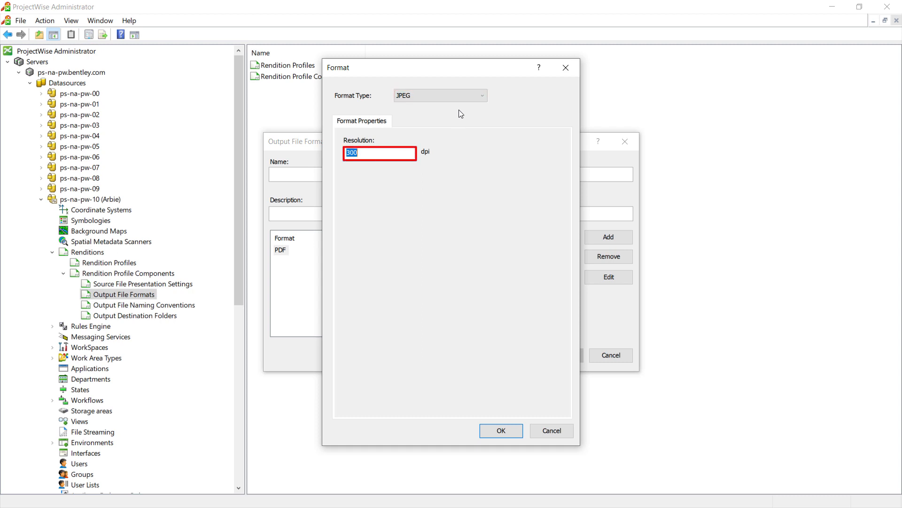
{"action": "left_click", "coordinate": [481, 95]}
{"action": "left_click", "coordinate": [451, 123]}
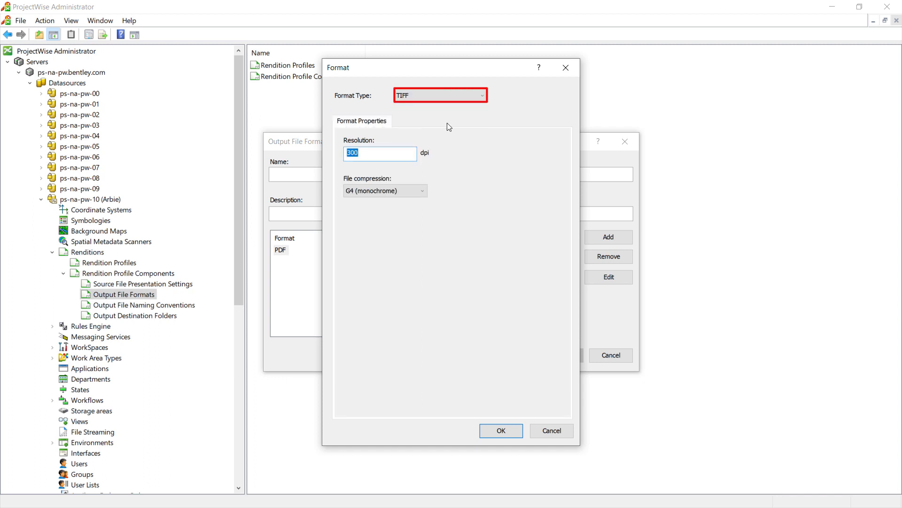
{"action": "left_click", "coordinate": [425, 191]}
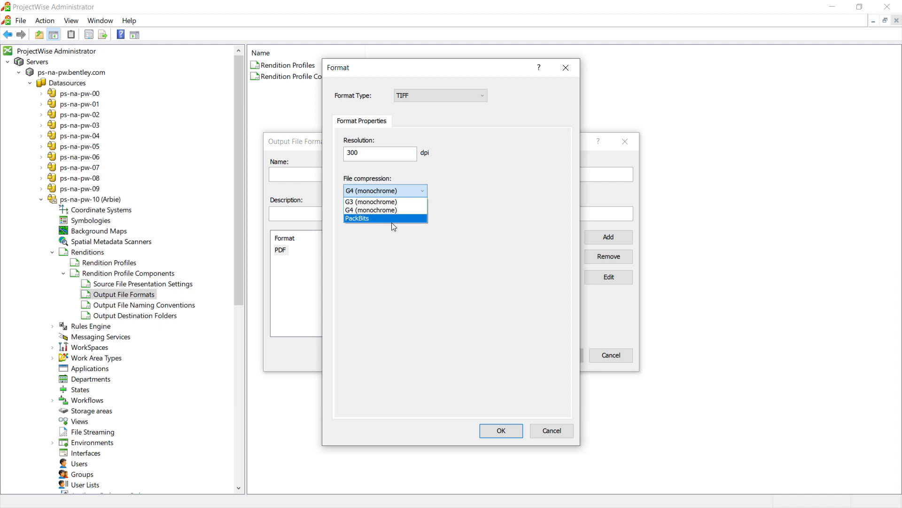
{"action": "left_click", "coordinate": [395, 210]}
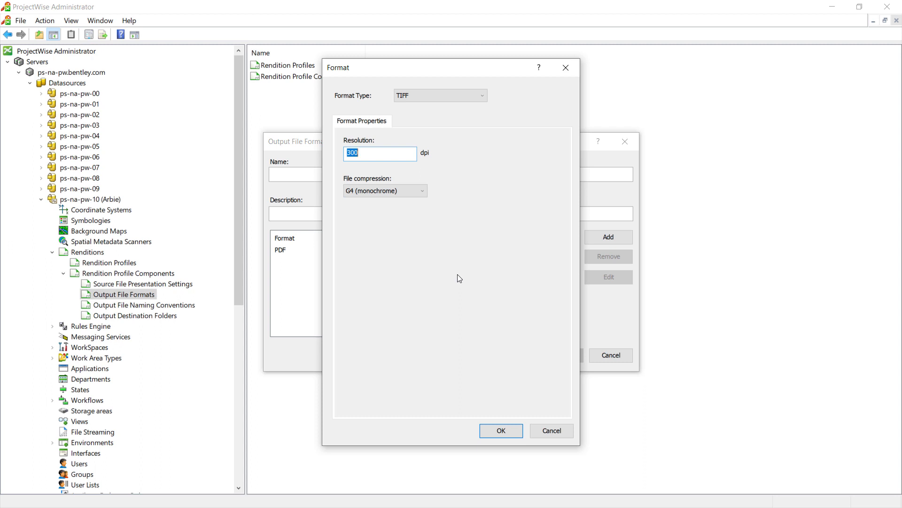
{"action": "left_click", "coordinate": [514, 433]}
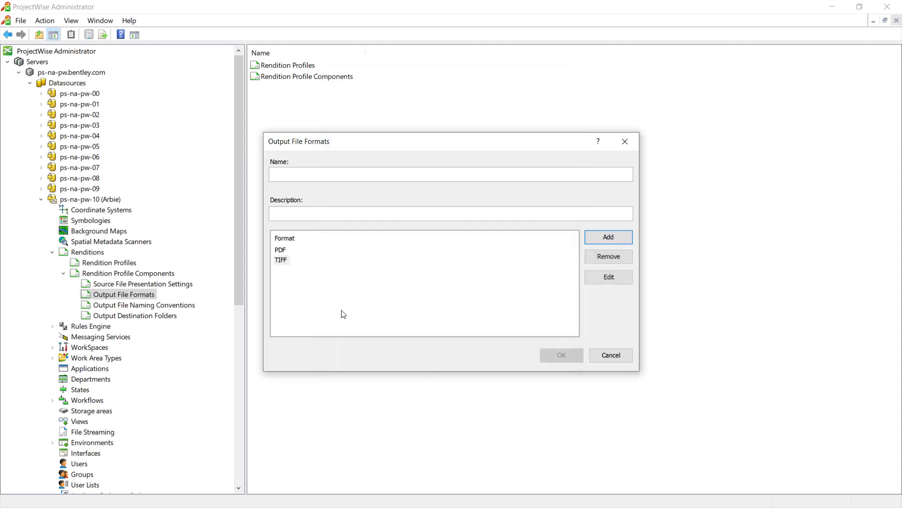
Remove the TIFF format from the output format list.
{"action": "left_click", "coordinate": [281, 260]}
{"action": "left_click", "coordinate": [601, 258]}
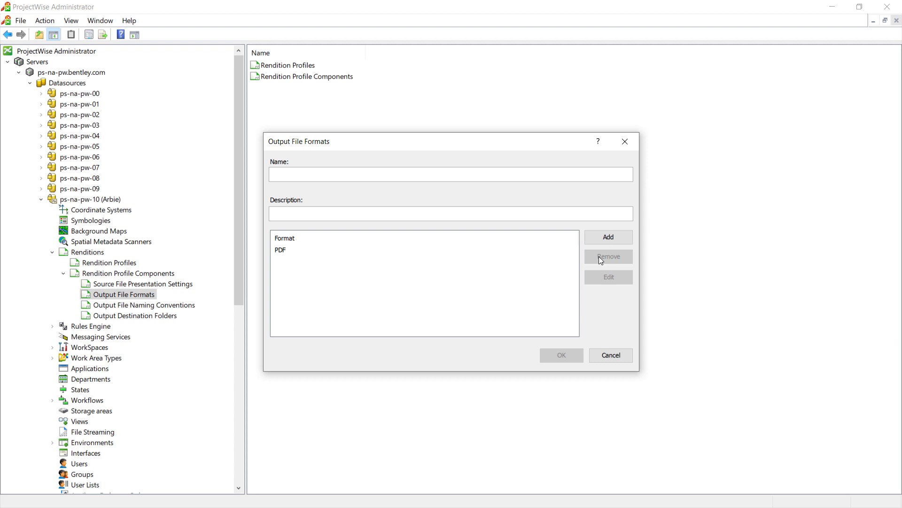
Open the properties of the PDF format in the list for editing.
{"action": "left_click", "coordinate": [280, 251]}
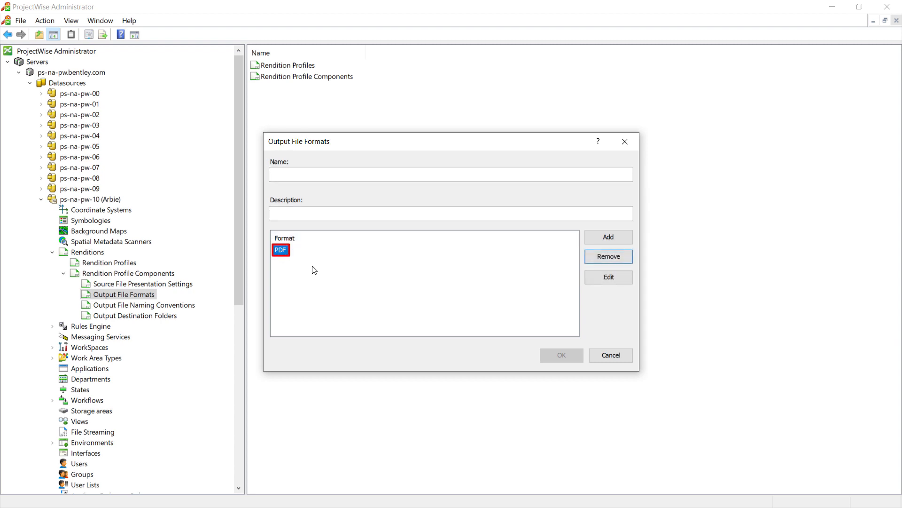
{"action": "left_click", "coordinate": [608, 276]}
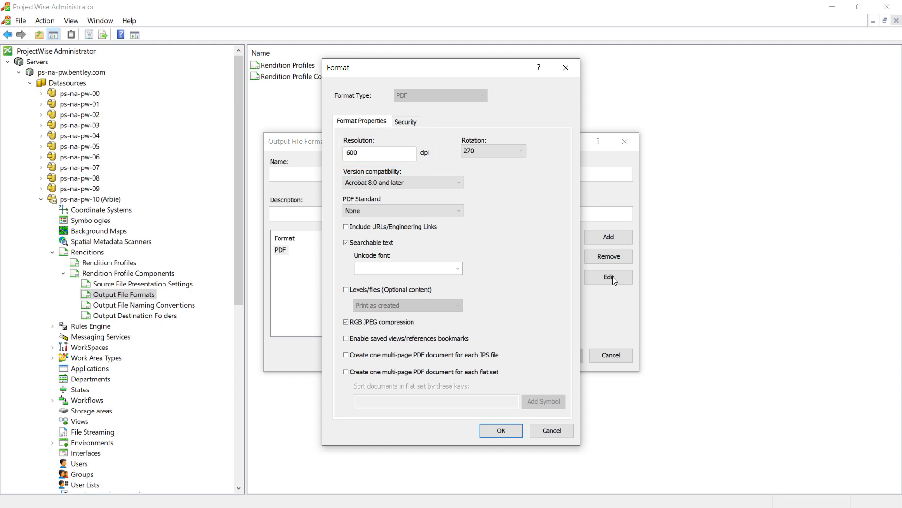
Try PDF/A-1b as the PDF standard and set it back to None.
{"action": "left_click", "coordinate": [459, 211]}
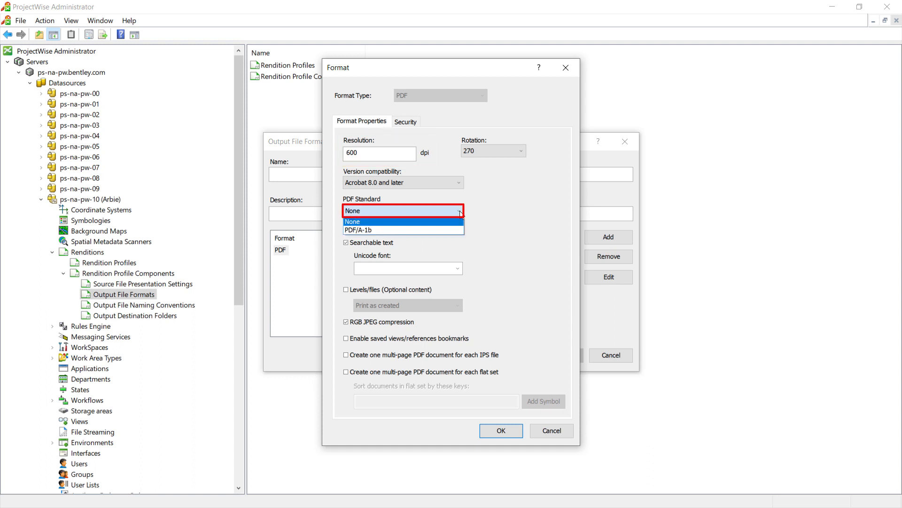
{"action": "left_click", "coordinate": [405, 229]}
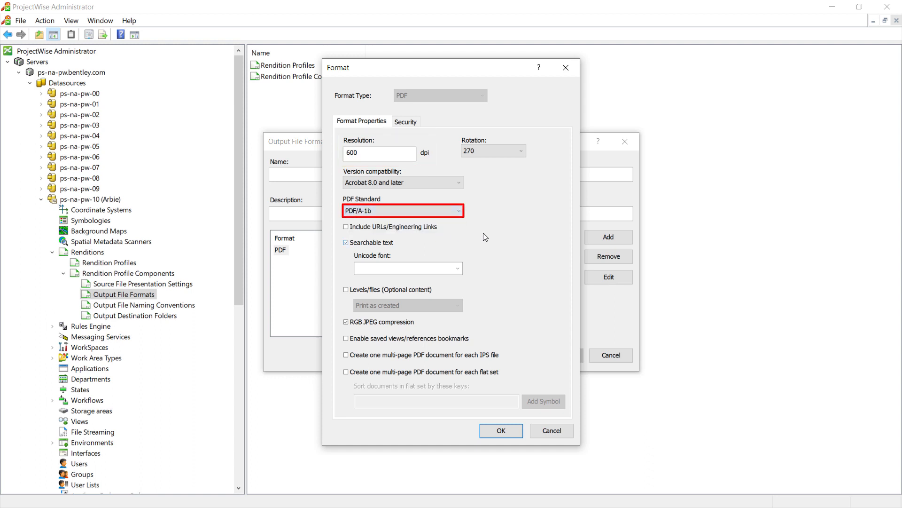
{"action": "left_click", "coordinate": [461, 212]}
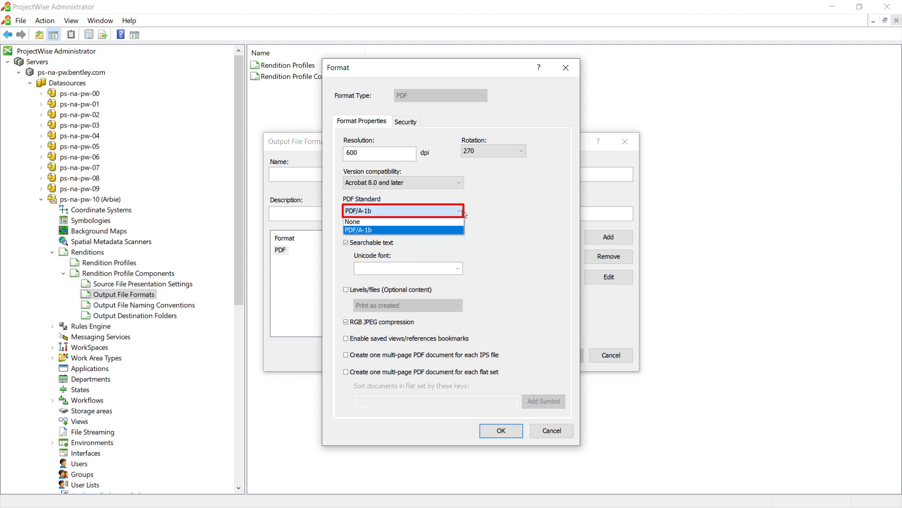
{"action": "left_click", "coordinate": [352, 222]}
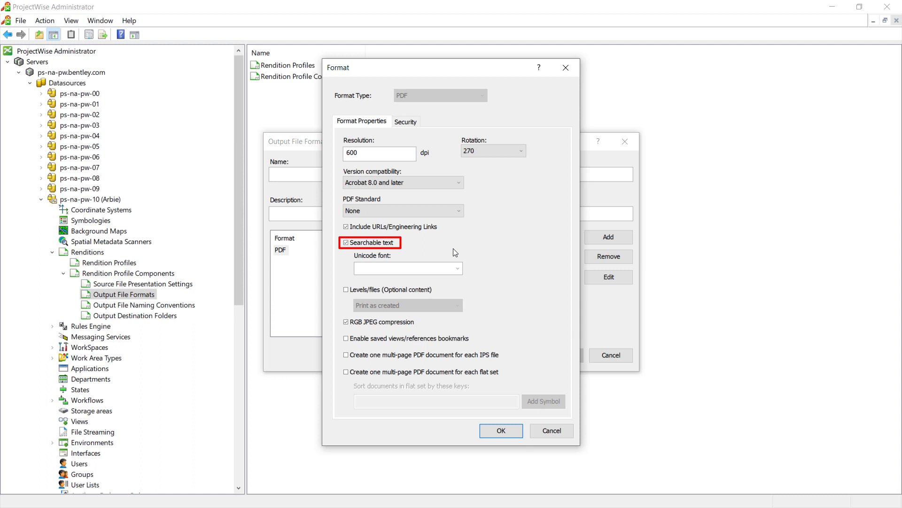
Enable Levels/files (Optional content) and one multi-page PDF document for each IPS file and each flat set.
{"action": "left_click", "coordinate": [385, 290]}
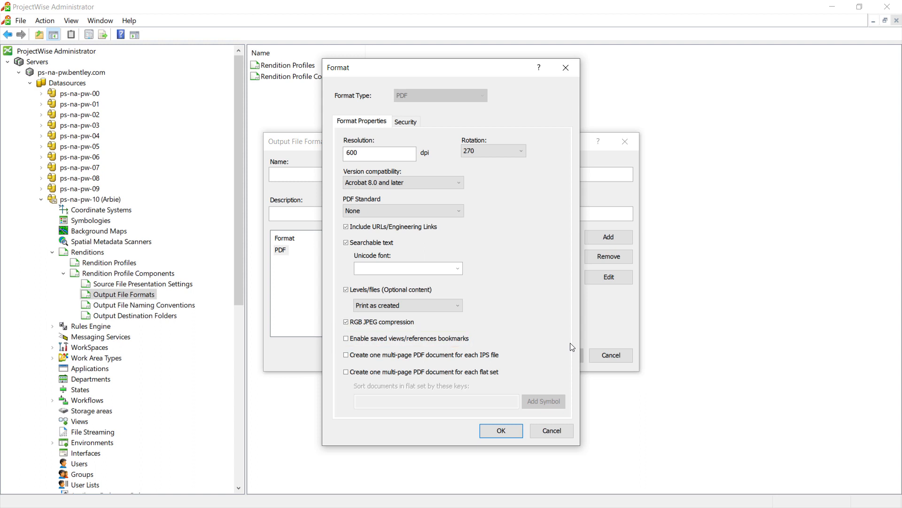
{"action": "left_click", "coordinate": [407, 356]}
{"action": "left_click", "coordinate": [422, 372]}
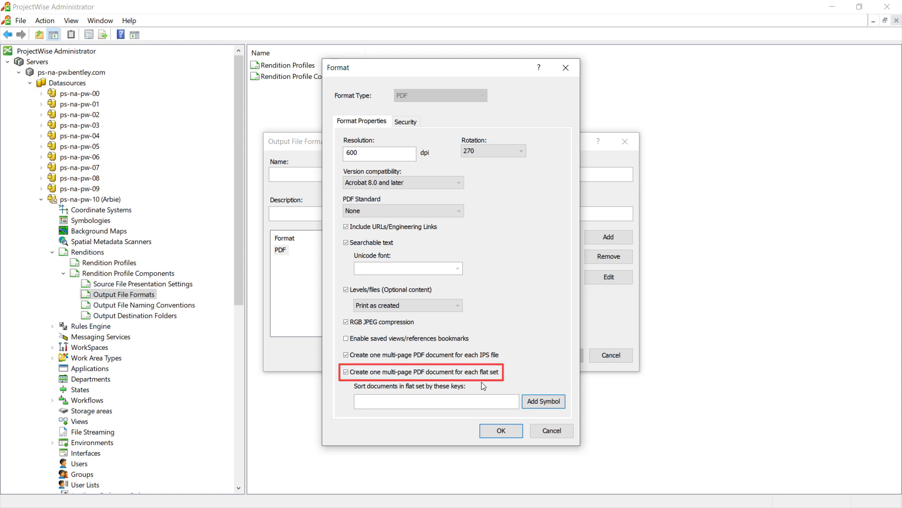
Start adding a flat set sort-key symbol, choosing the My Company Rendition Attributes environment.
{"action": "left_click", "coordinate": [543, 401]}
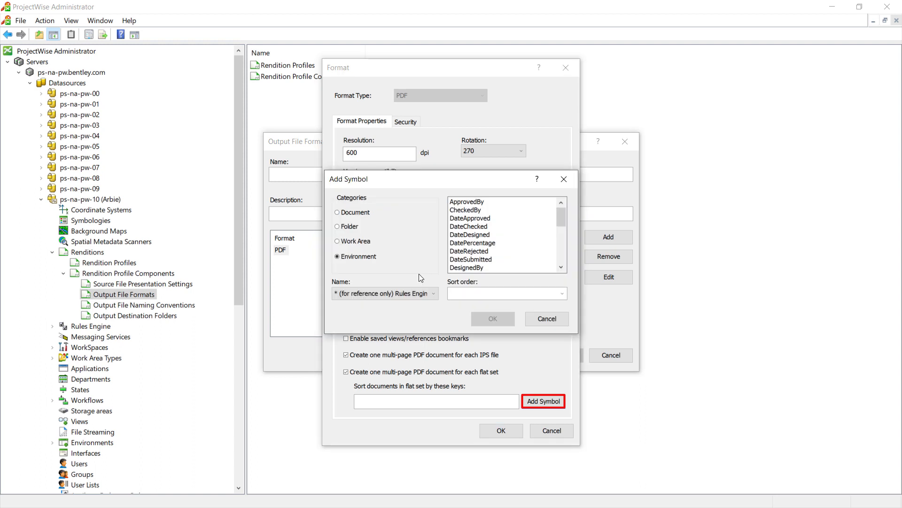
{"action": "left_click", "coordinate": [419, 293]}
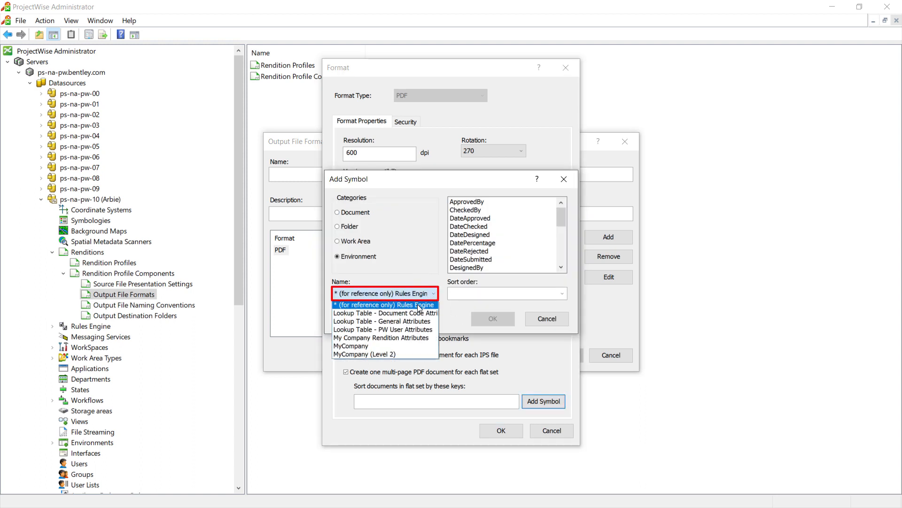
{"action": "left_click", "coordinate": [392, 337]}
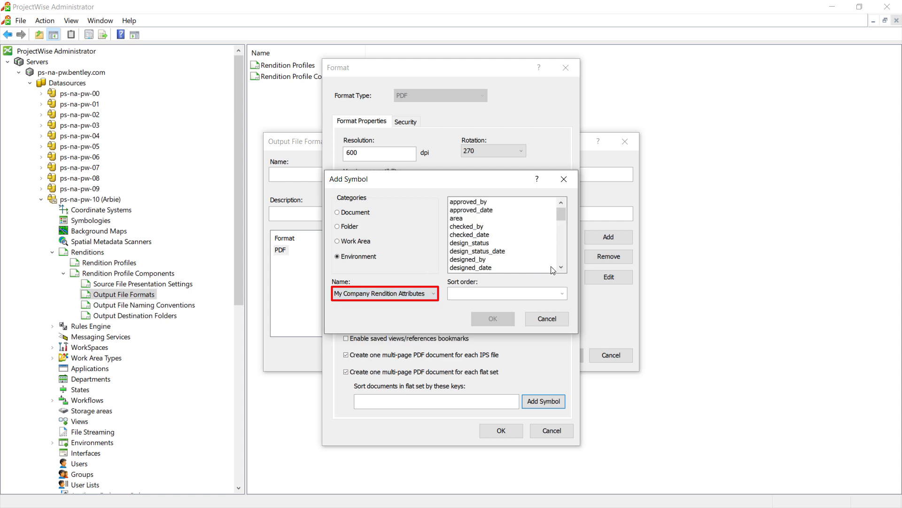
Add the sheetno attribute in ascending order as the flat set sort key and accept the PDF format settings.
{"action": "left_click", "coordinate": [563, 268]}
{"action": "left_click", "coordinate": [562, 268]}
{"action": "left_click", "coordinate": [562, 268]}
{"action": "left_click", "coordinate": [562, 268]}
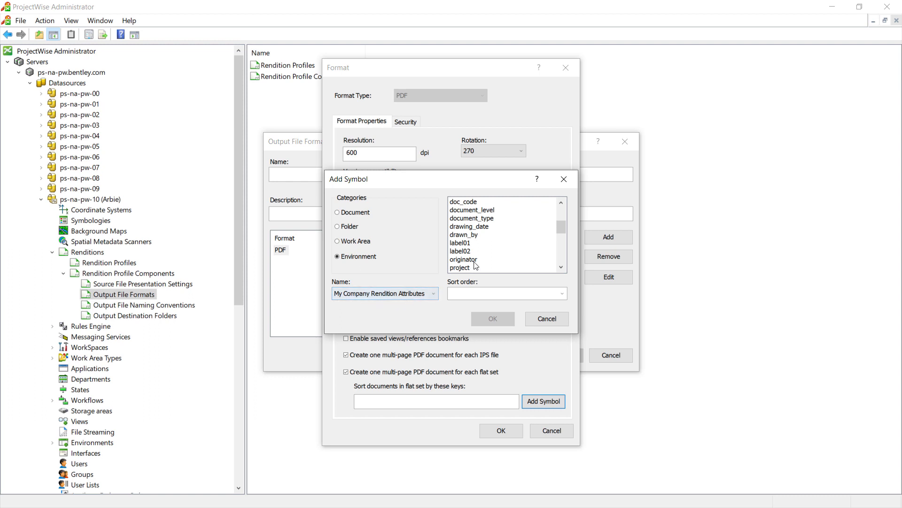
{"action": "left_click_drag", "start_coordinate": [561, 227], "coordinate": [559, 238]}
{"action": "left_click", "coordinate": [561, 267]}
{"action": "left_click", "coordinate": [560, 267]}
{"action": "left_click", "coordinate": [560, 267]}
{"action": "left_click", "coordinate": [561, 268]}
{"action": "left_click", "coordinate": [466, 243]}
{"action": "left_click", "coordinate": [561, 294]}
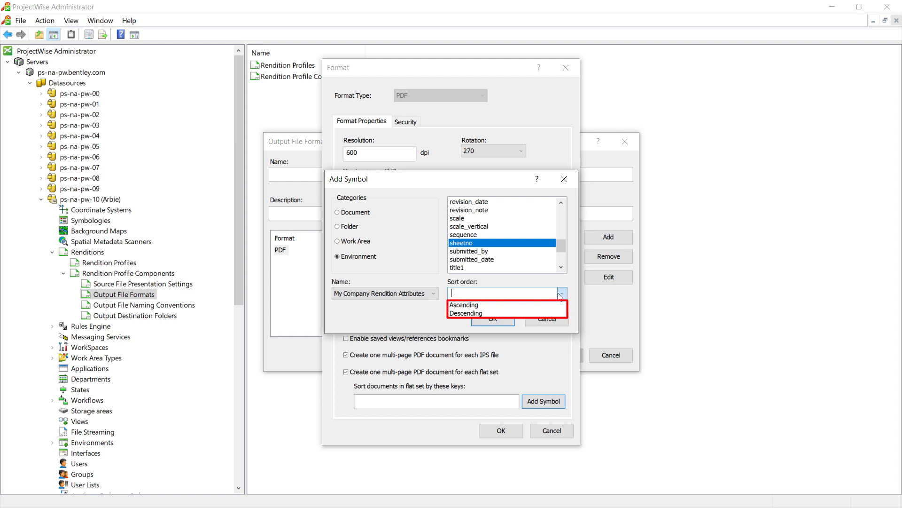
{"action": "left_click", "coordinate": [478, 305]}
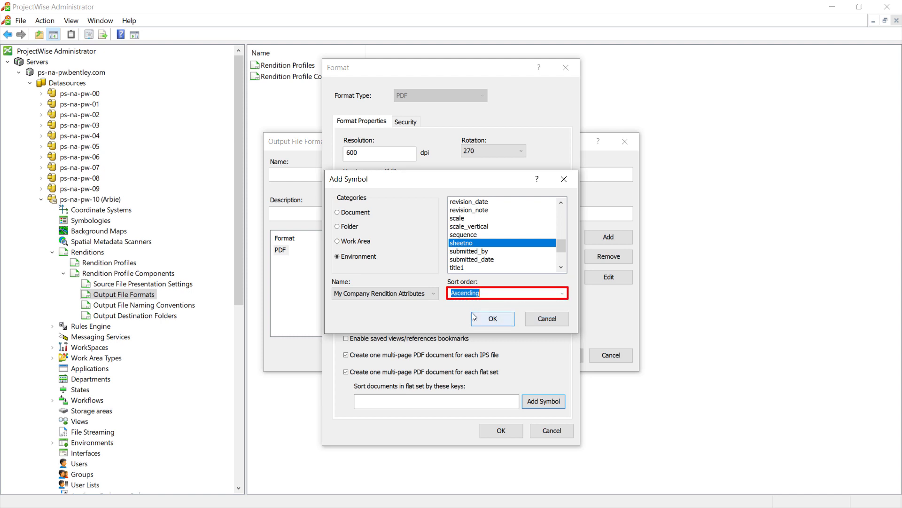
{"action": "left_click", "coordinate": [486, 318]}
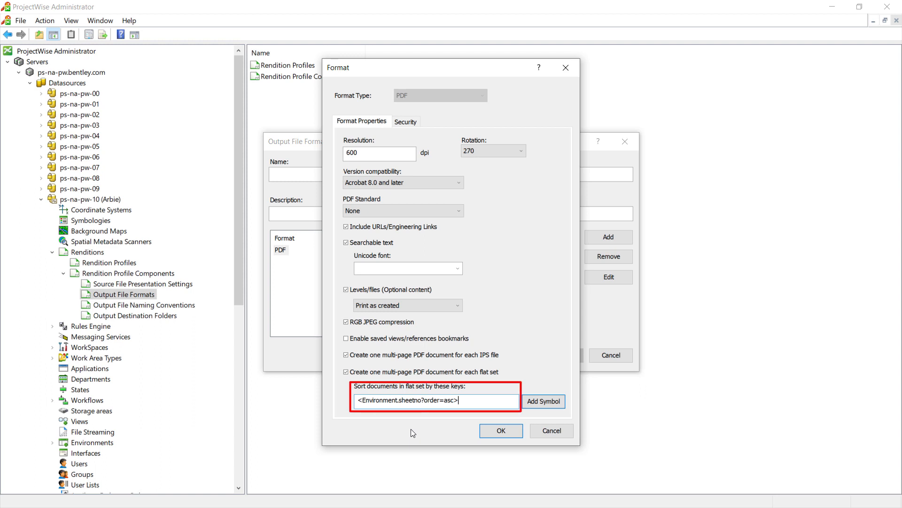
{"action": "left_click", "coordinate": [501, 430]}
Name the new output file format PDF.
{"action": "left_click", "coordinate": [299, 174]}
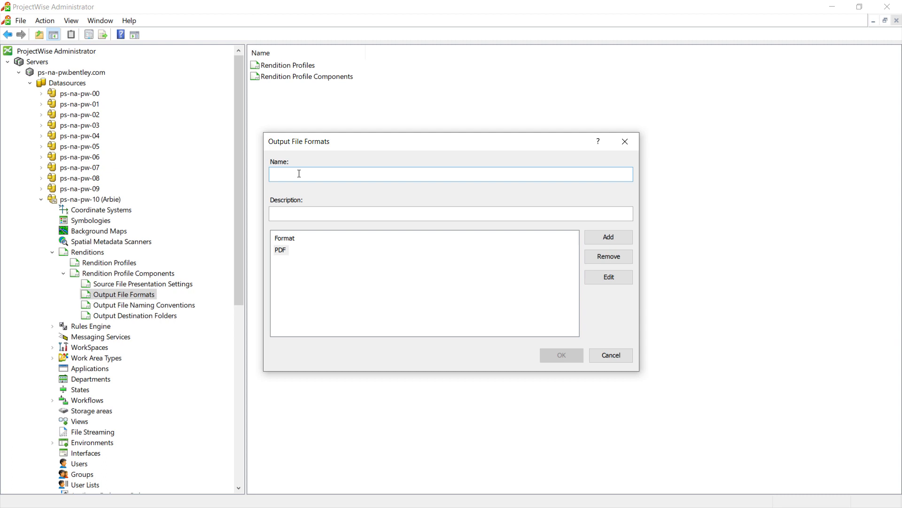
{"action": "type", "text": "PDF"}
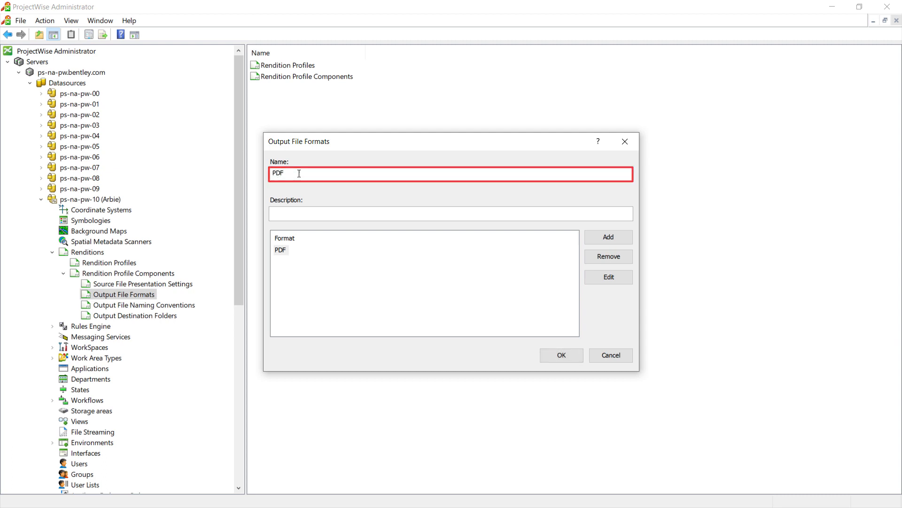